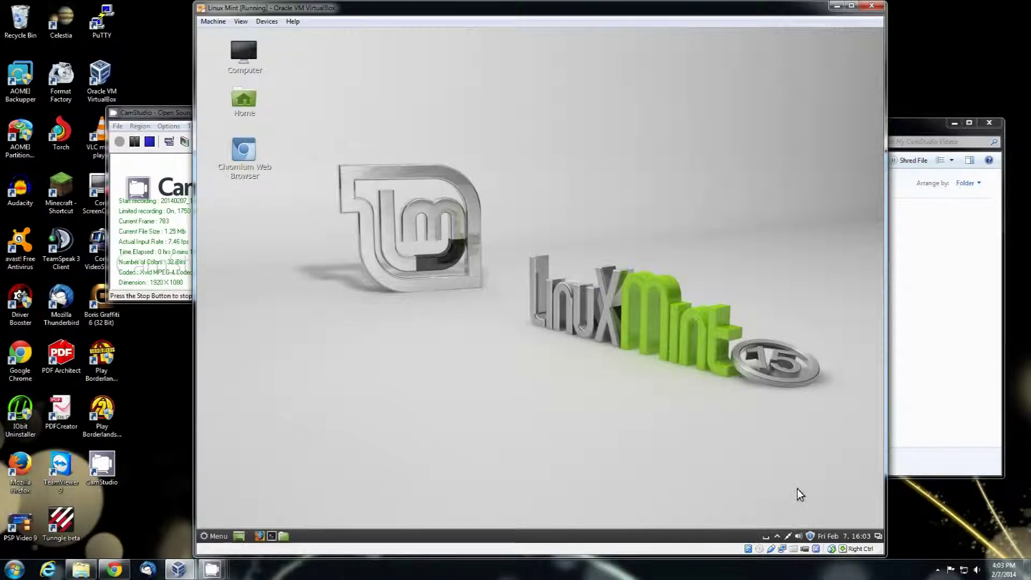
# Step: Open System Settings and switch it to Advanced Mode
pyautogui.rightClick(778, 538)
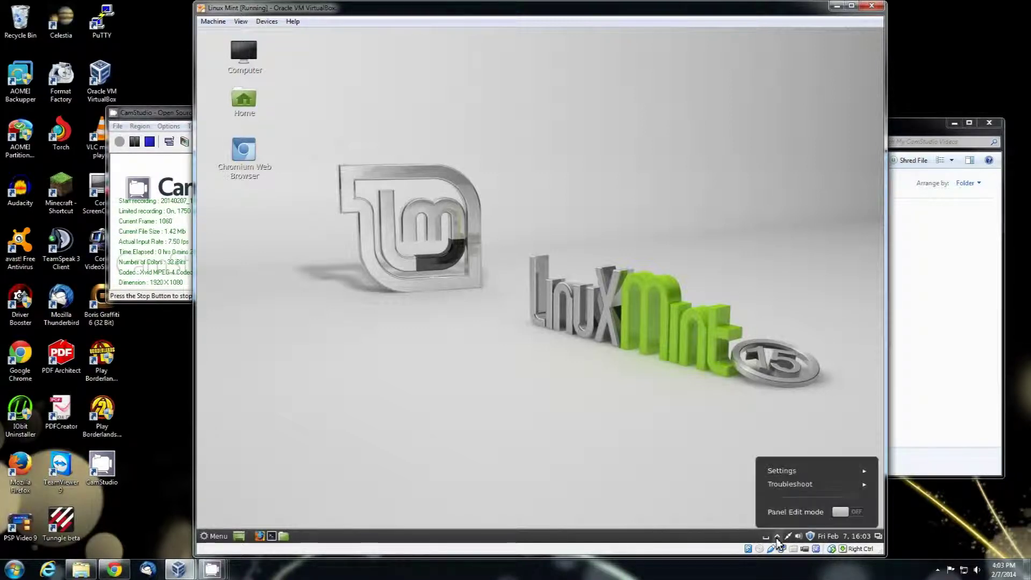
pyautogui.click(801, 469)
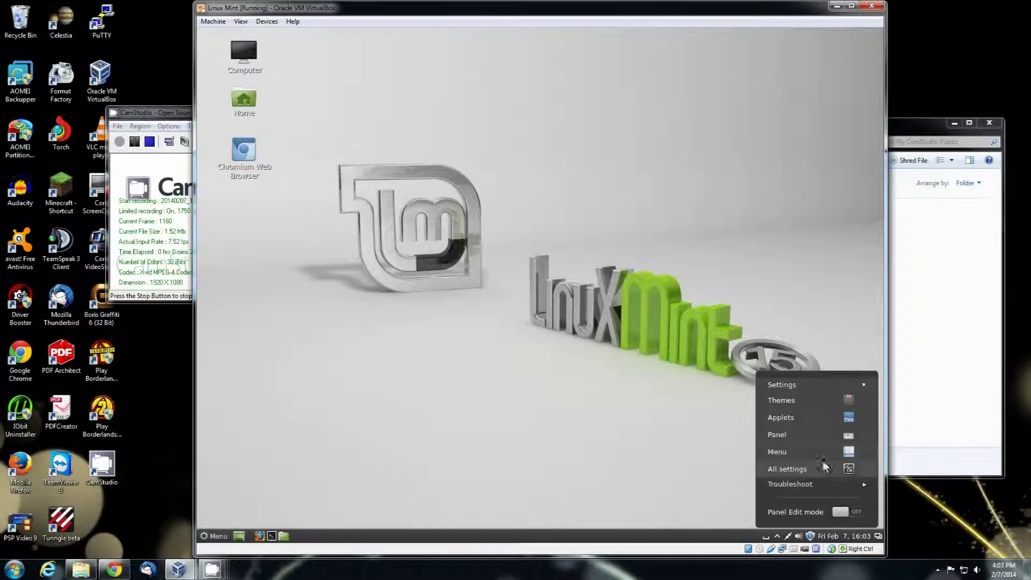
pyautogui.click(214, 538)
pyautogui.click(214, 539)
pyautogui.click(214, 538)
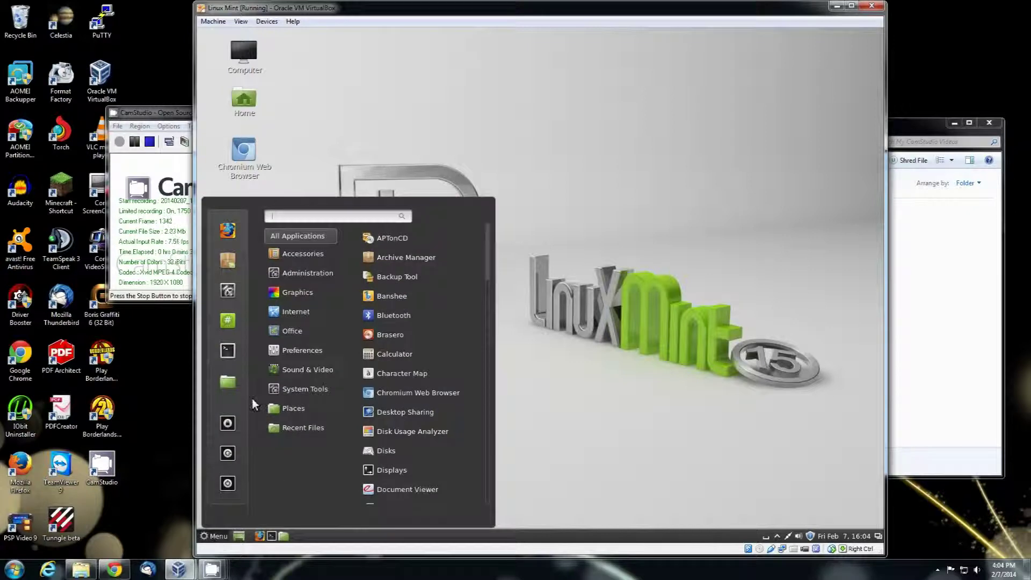
pyautogui.click(231, 293)
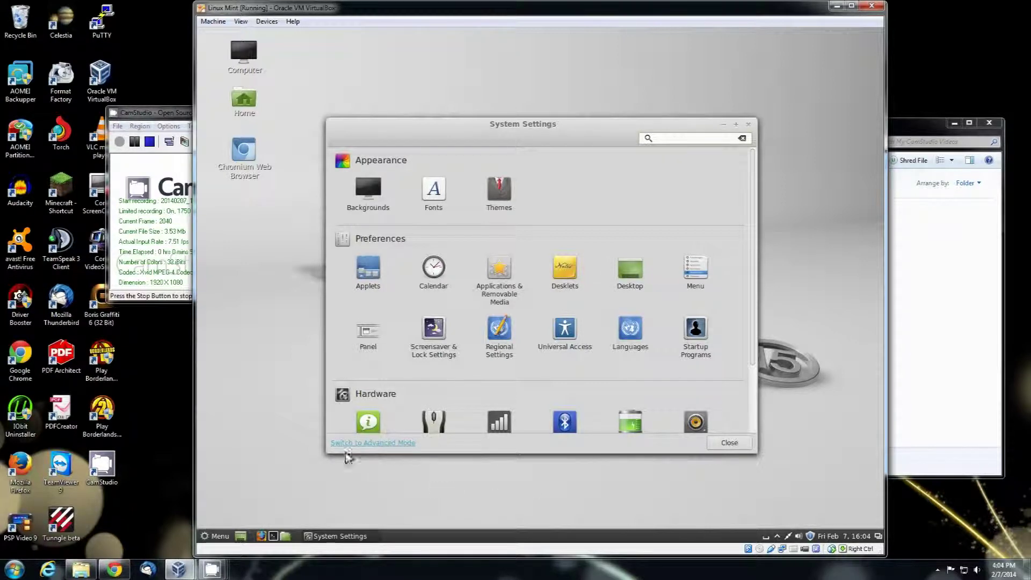
pyautogui.click(372, 444)
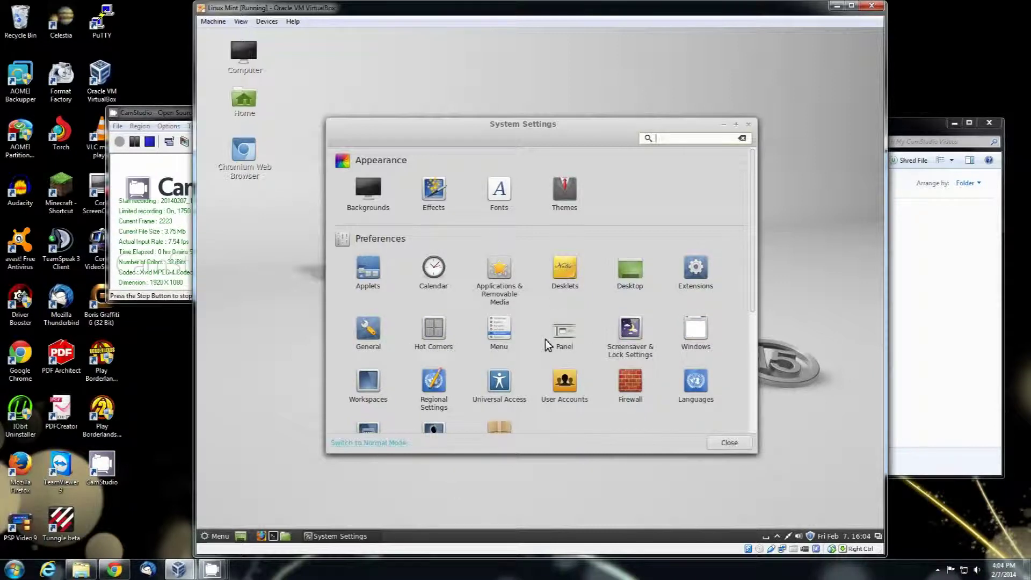
# Step: In Power Management, set Suspend when inactive for to Don't suspend and return to all settings
pyautogui.scroll(-5, 566, 273)
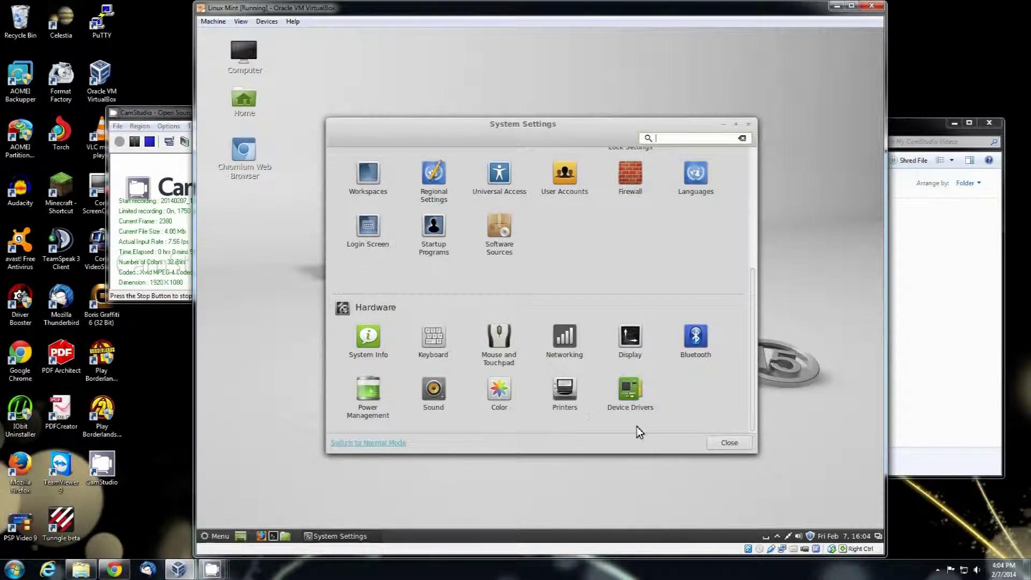
pyautogui.click(368, 396)
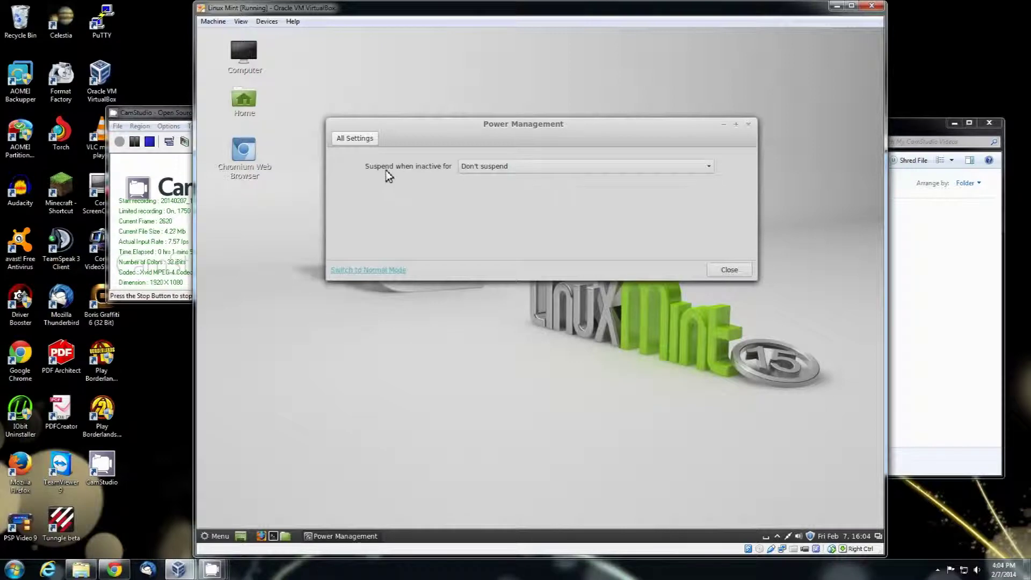
pyautogui.click(540, 170)
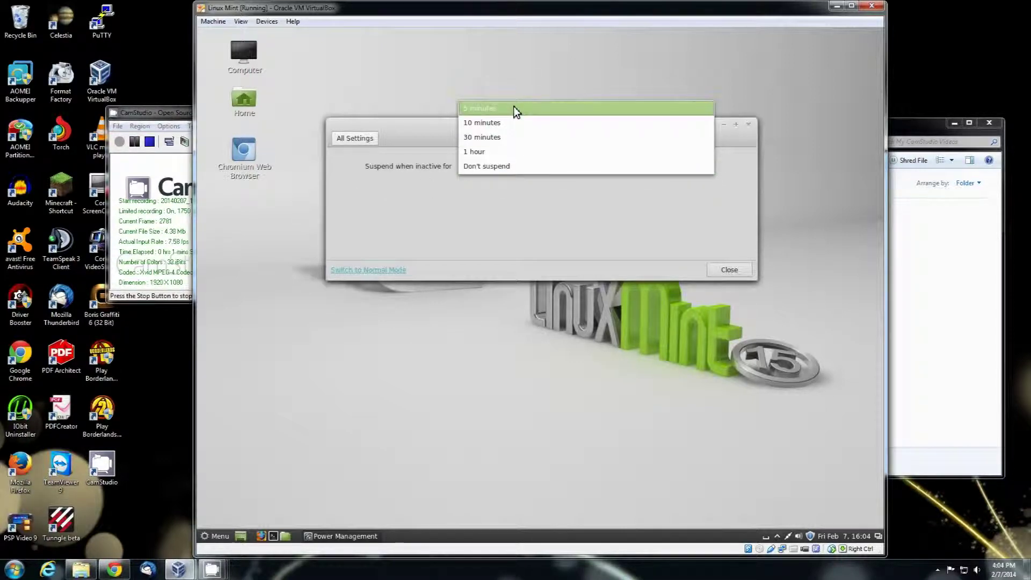
pyautogui.click(542, 164)
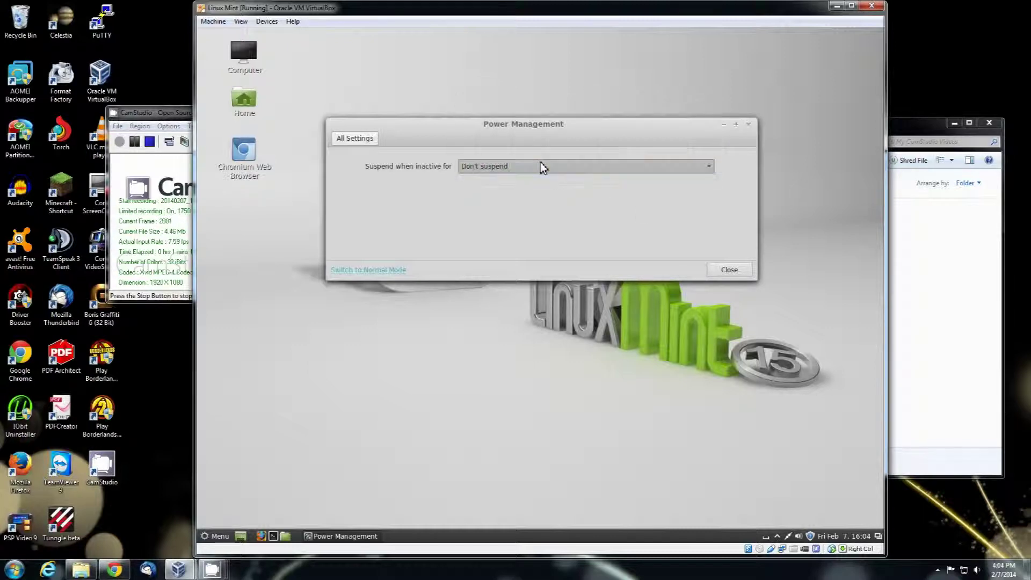
pyautogui.click(367, 138)
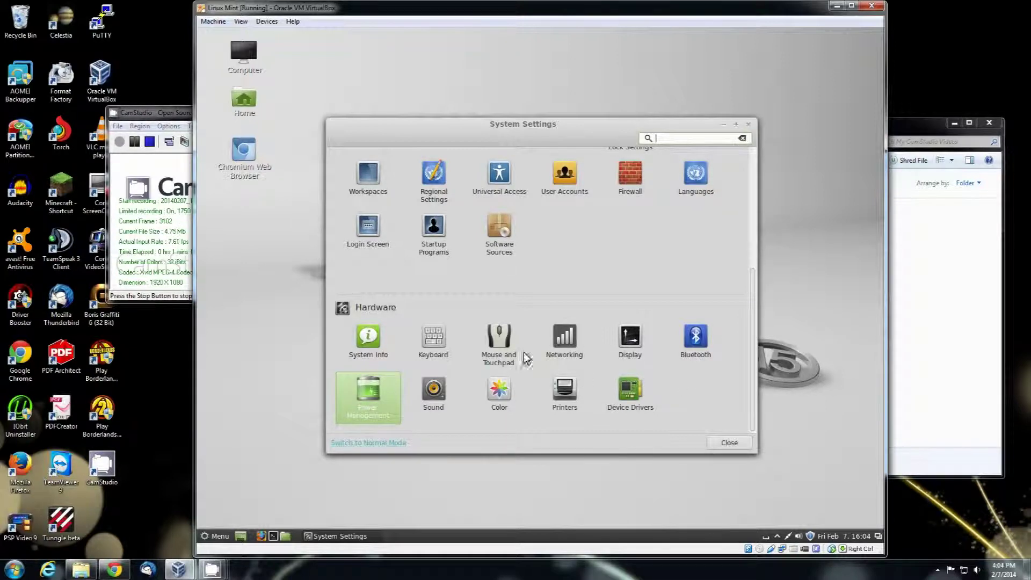
# Step: Open Software Sources, authorizing access with the account password
pyautogui.click(506, 230)
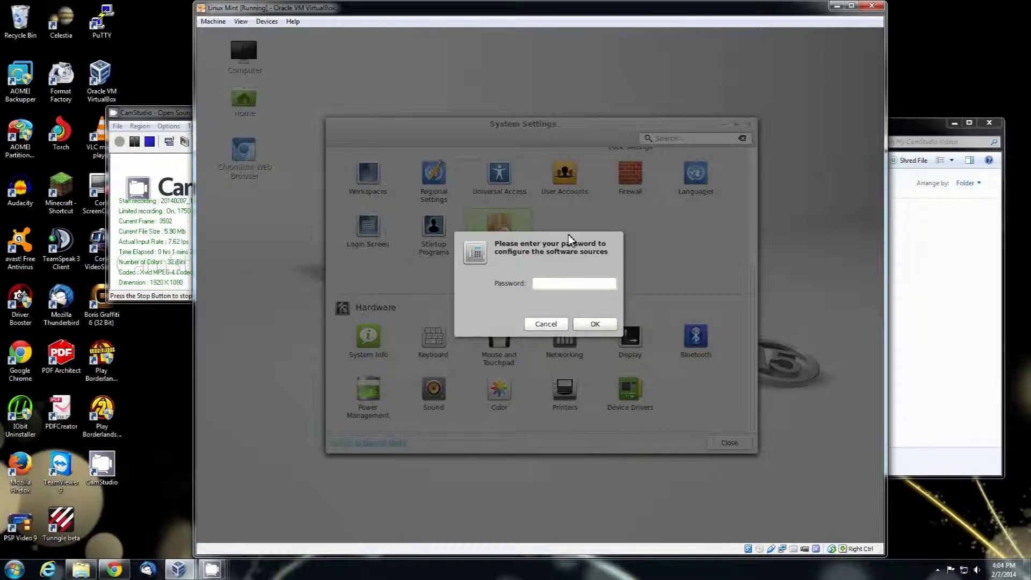
pyautogui.write('•••••')
pyautogui.press('Return')
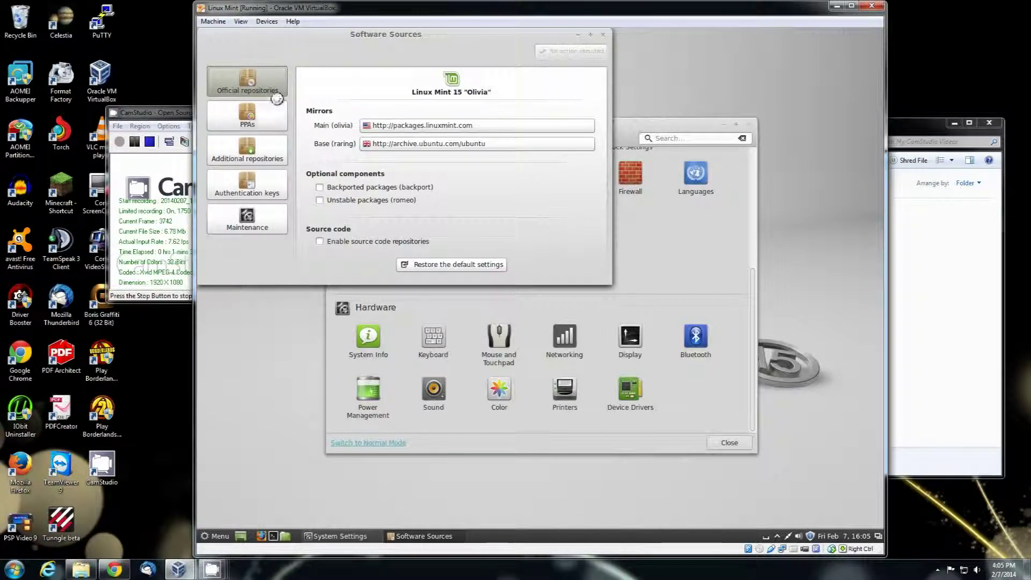
# Step: Examine the main mirror list, PPAs, additional repositories, authentication keys and maintenance options in Software Sources, and close it
pyautogui.click(477, 125)
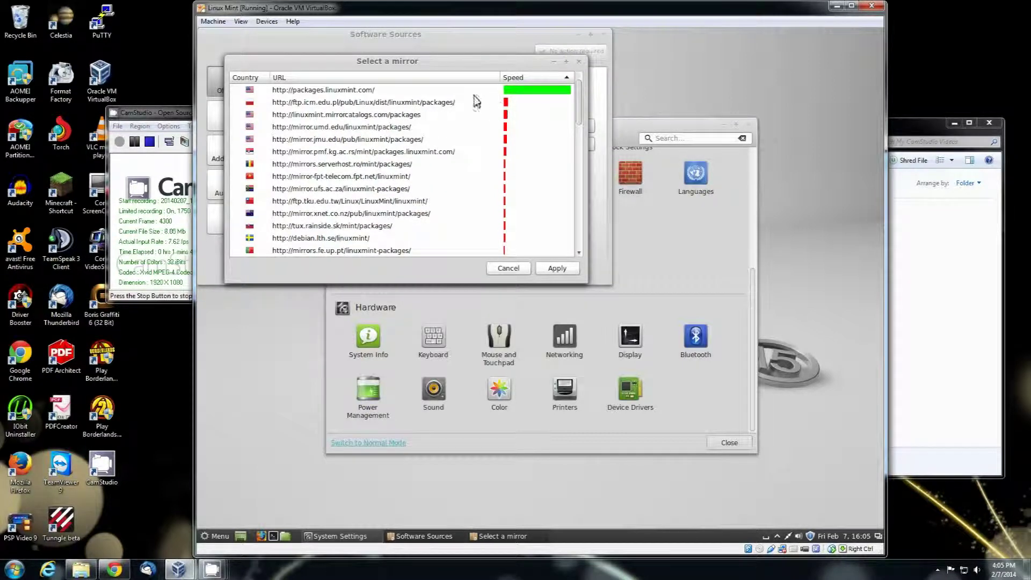
pyautogui.click(519, 269)
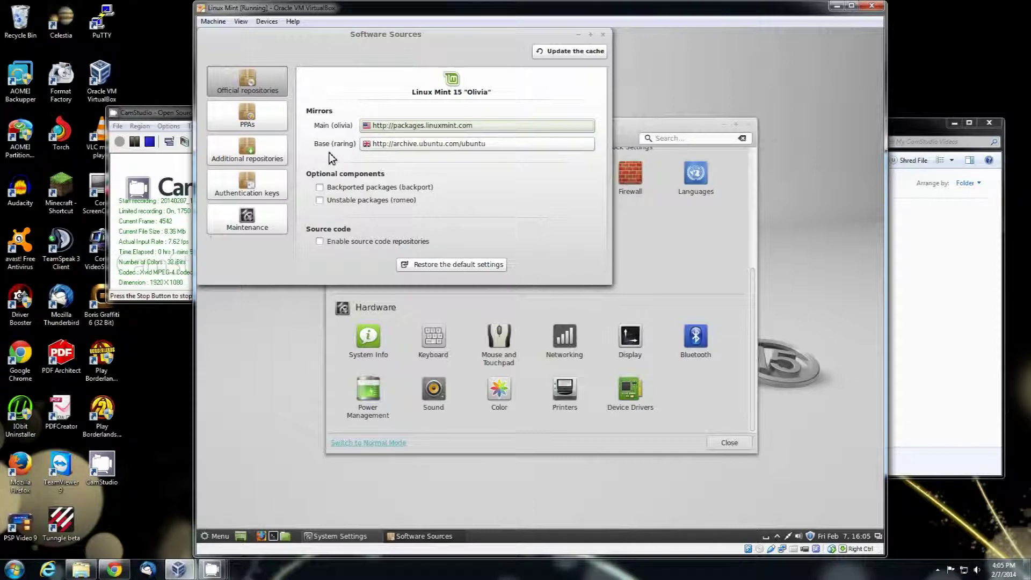
pyautogui.click(264, 129)
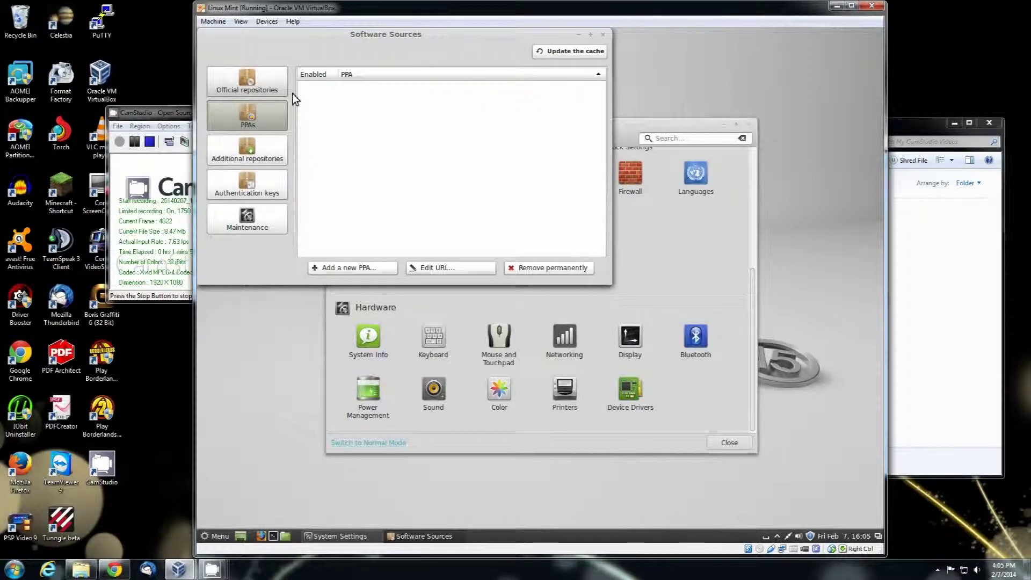
pyautogui.click(279, 161)
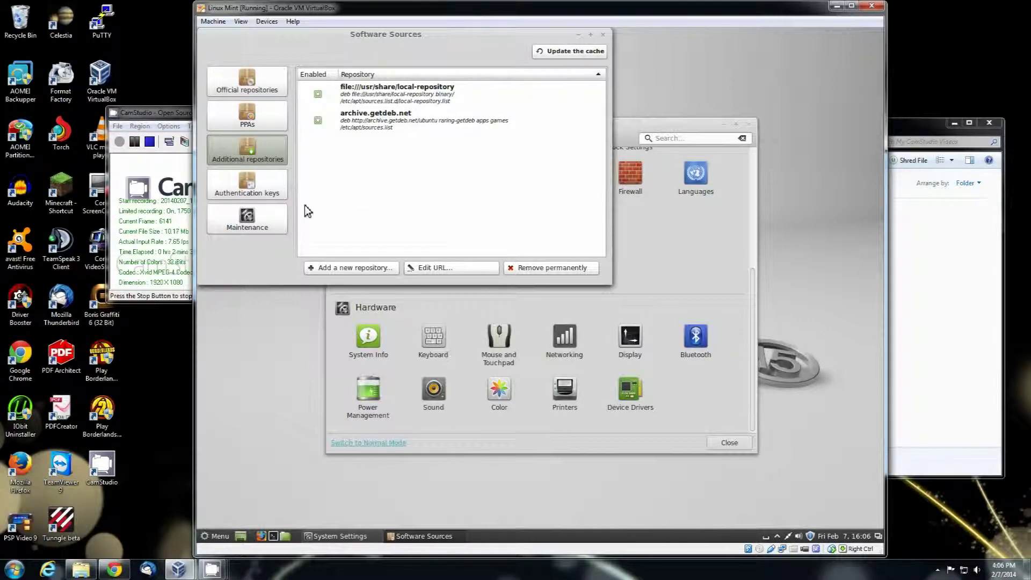
pyautogui.click(279, 195)
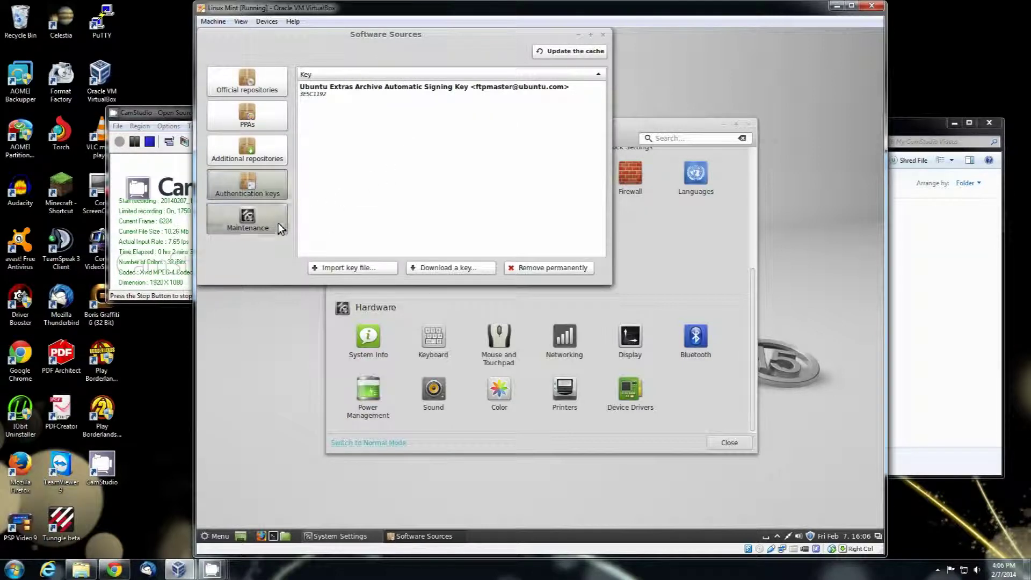
pyautogui.click(279, 224)
pyautogui.click(603, 35)
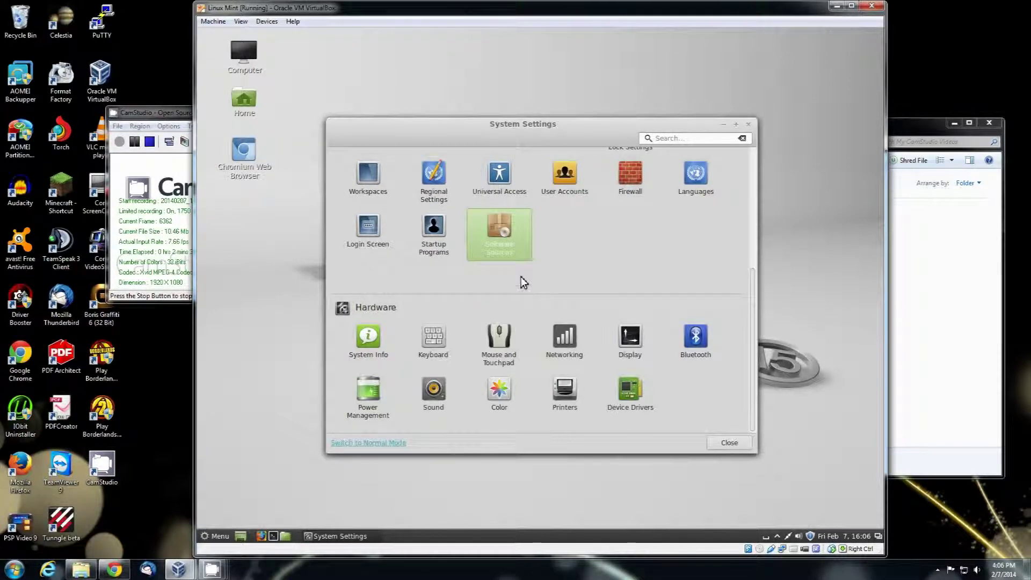
# Step: Open the Login Screen preferences with the account password and look through the available HTML themes
pyautogui.click(369, 230)
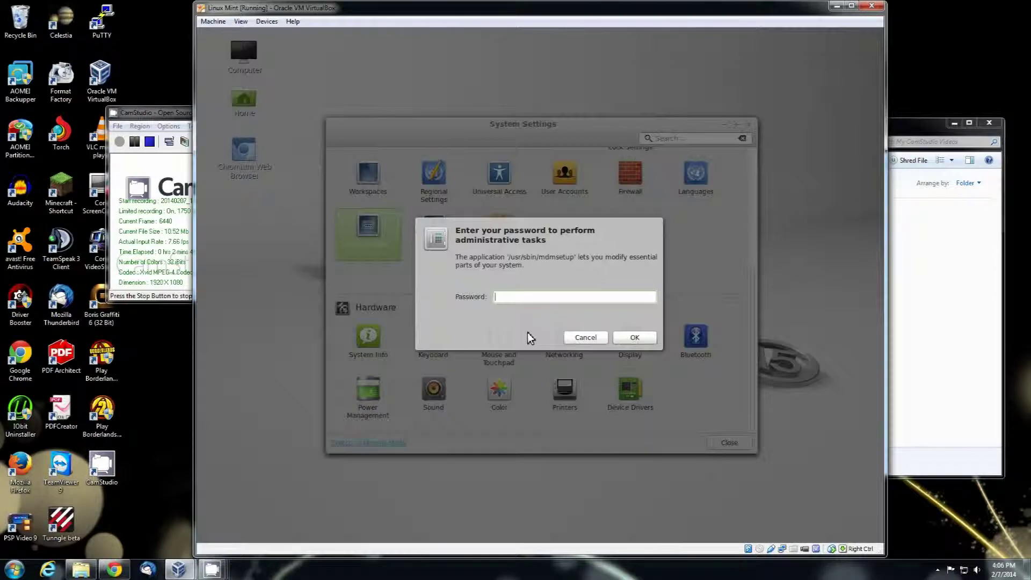
pyautogui.click(580, 334)
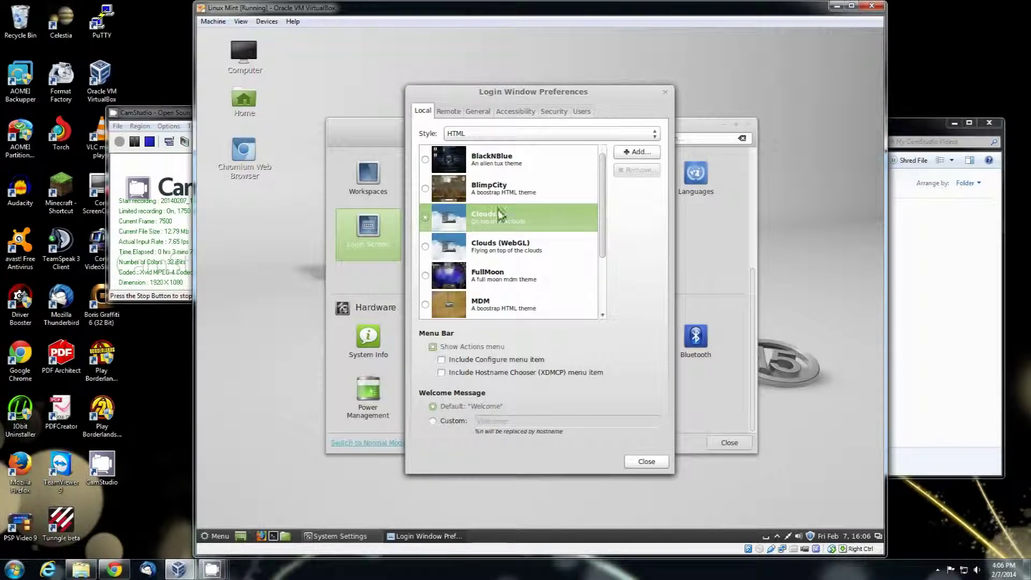
pyautogui.scroll(-3, 605, 171)
pyautogui.scroll(3, 609, 212)
pyautogui.click(508, 286)
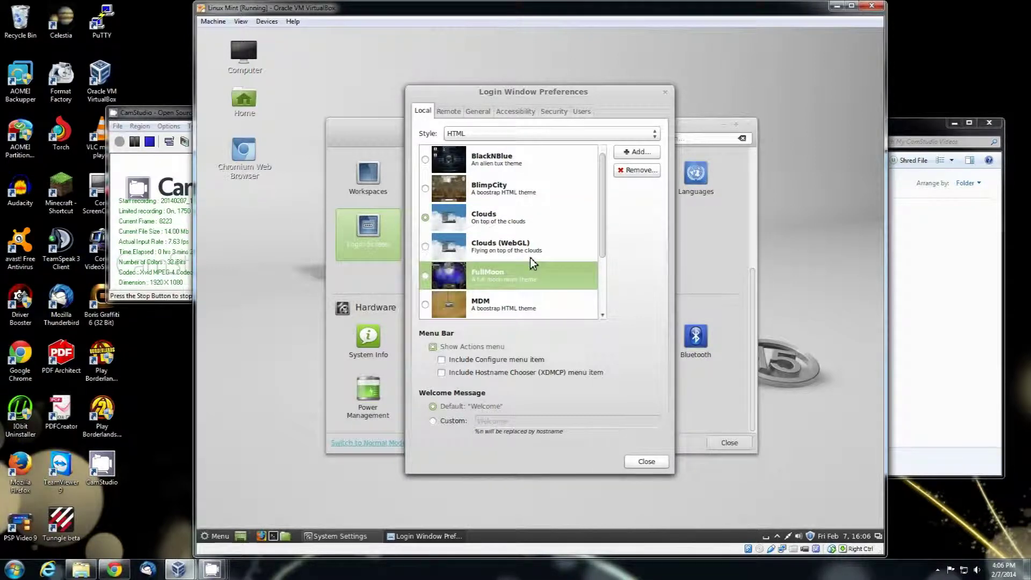
pyautogui.click(493, 167)
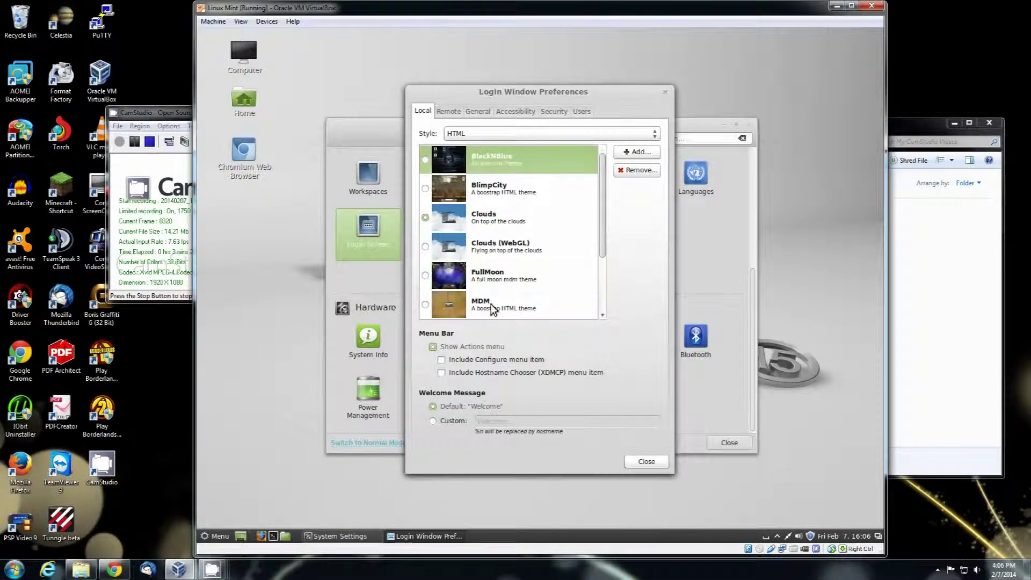
pyautogui.click(482, 223)
# Step: Try enabling the BlackNBlue, BlimpCity, Clouds and Clouds (WebGL) login themes in turn
pyautogui.click(428, 160)
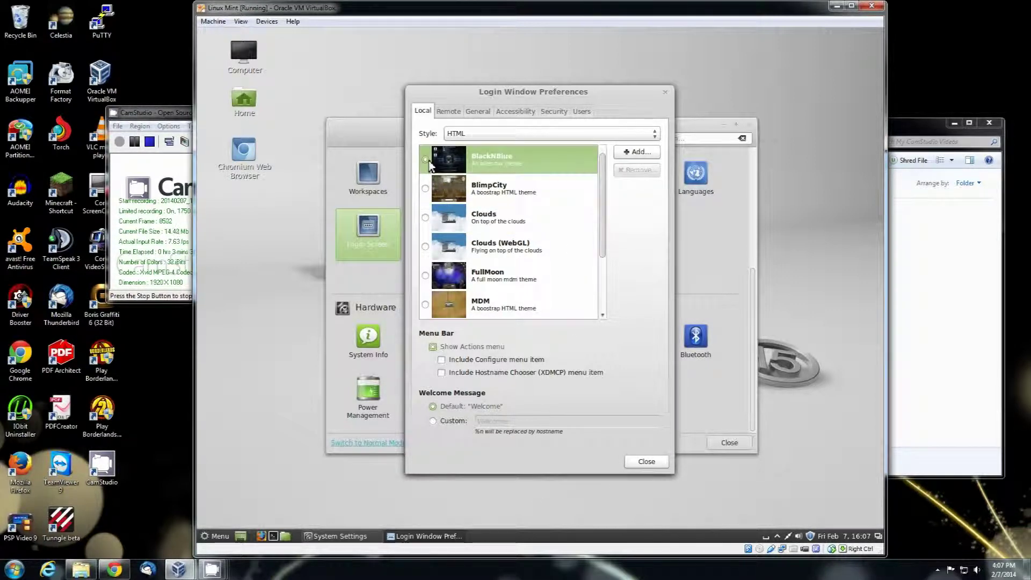
pyautogui.click(427, 188)
pyautogui.click(427, 218)
pyautogui.click(428, 247)
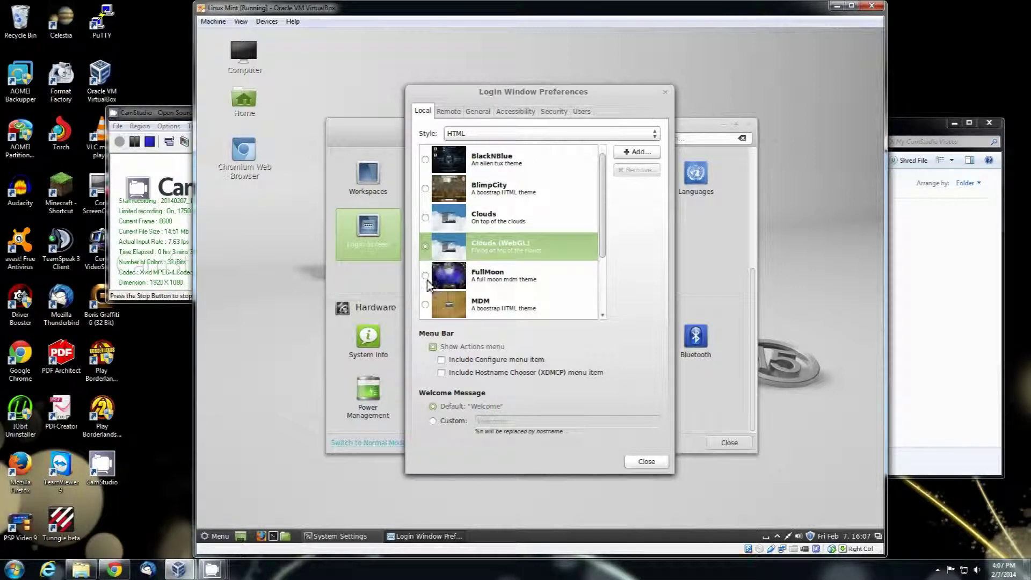
pyautogui.click(426, 277)
# Step: Set Clouds as the HTML login theme and close Login Window Preferences
pyautogui.click(496, 179)
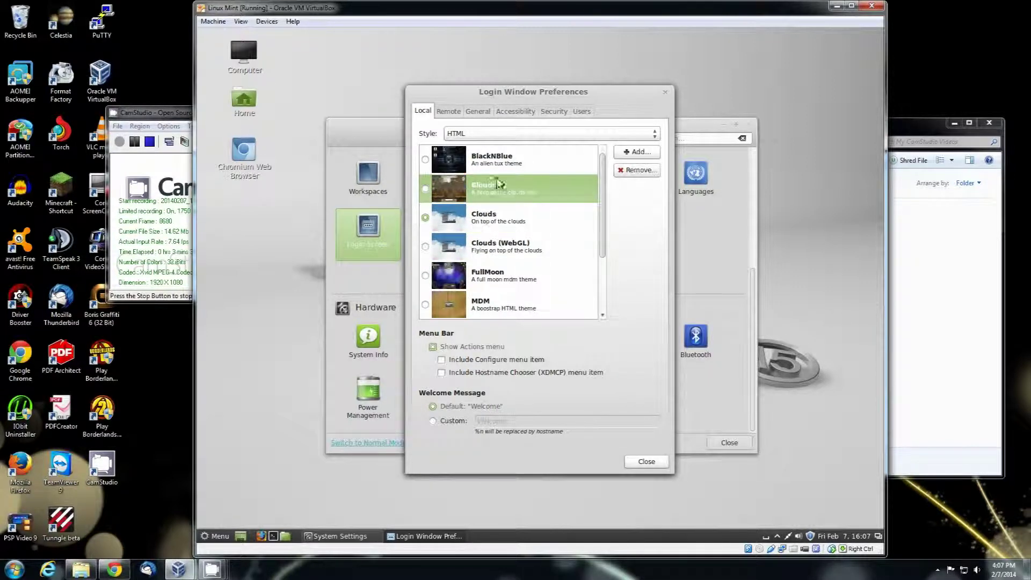
pyautogui.click(498, 166)
pyautogui.click(504, 229)
pyautogui.click(508, 258)
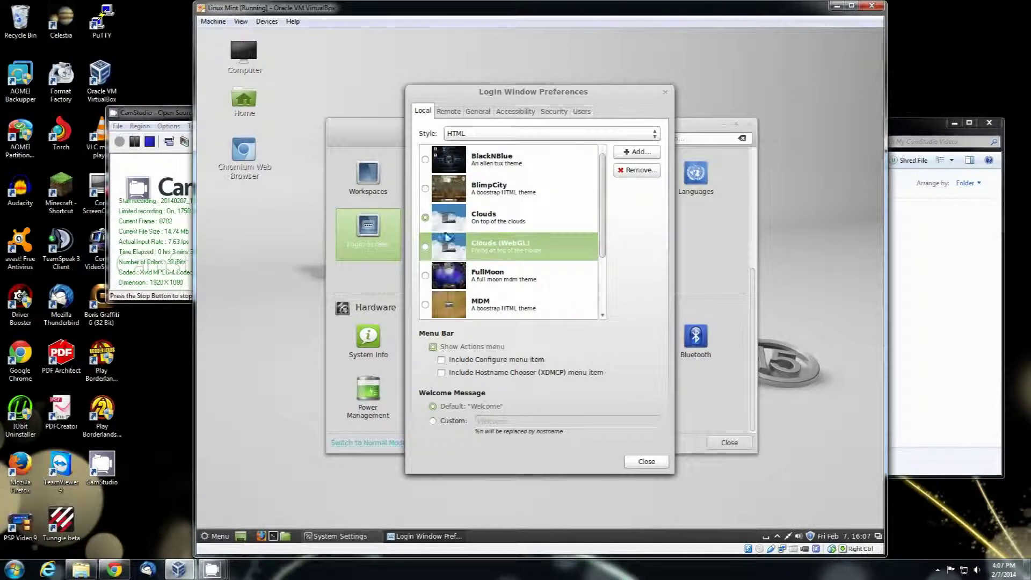
pyautogui.click(430, 221)
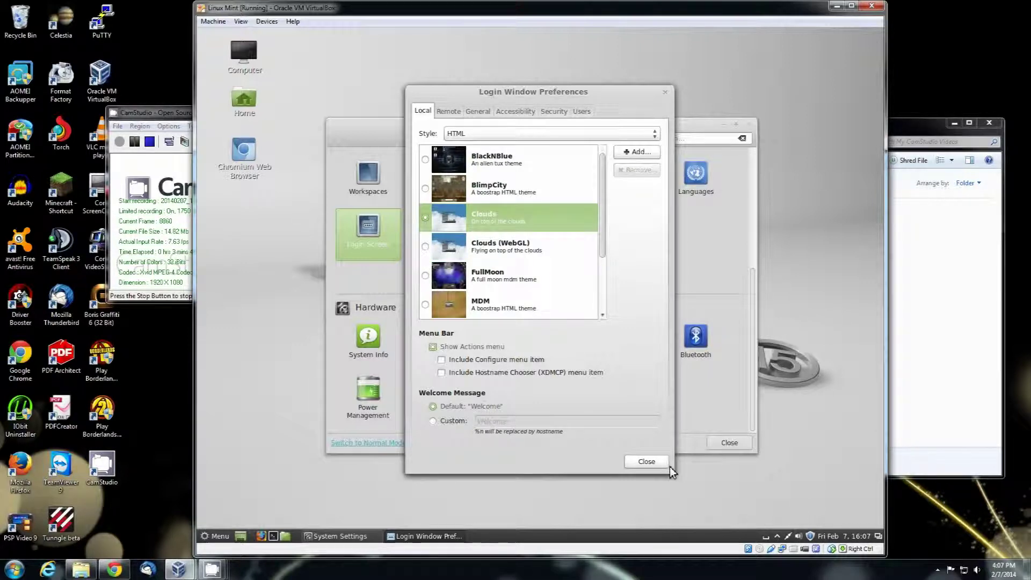
pyautogui.click(646, 462)
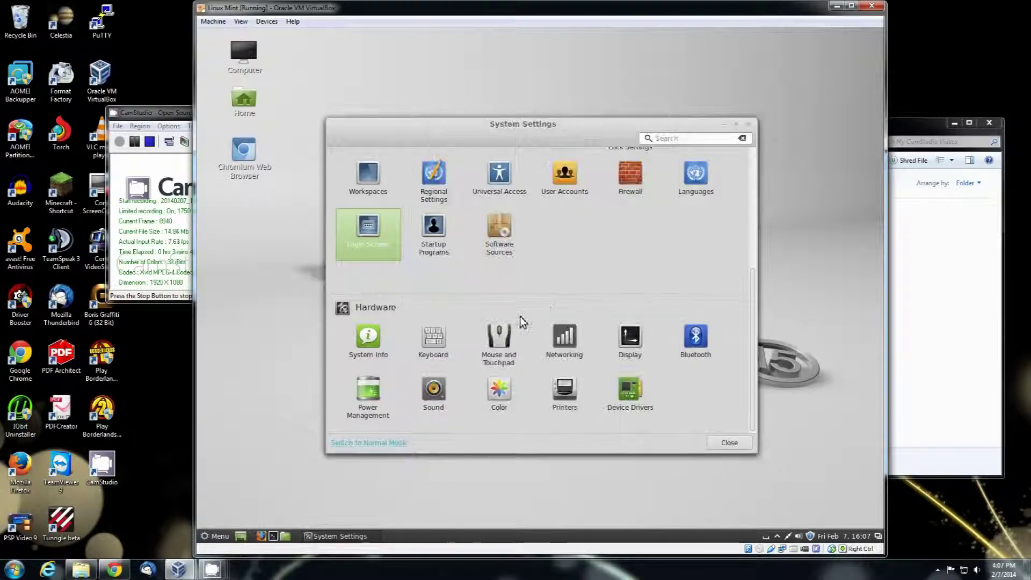
# Step: View the account details and login options in User Accounts, and return to all settings
pyautogui.scroll(1, 645, 261)
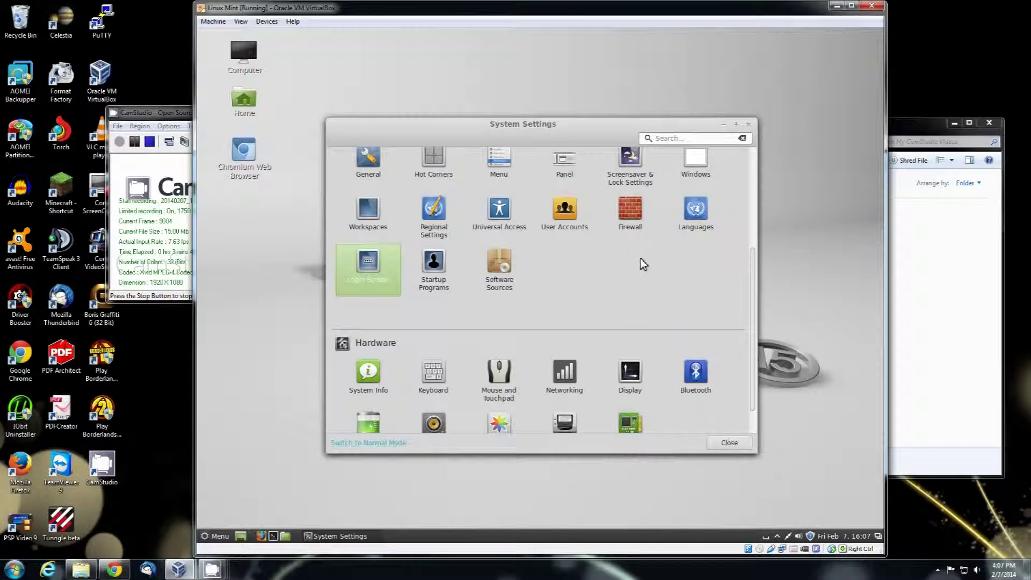
pyautogui.click(564, 214)
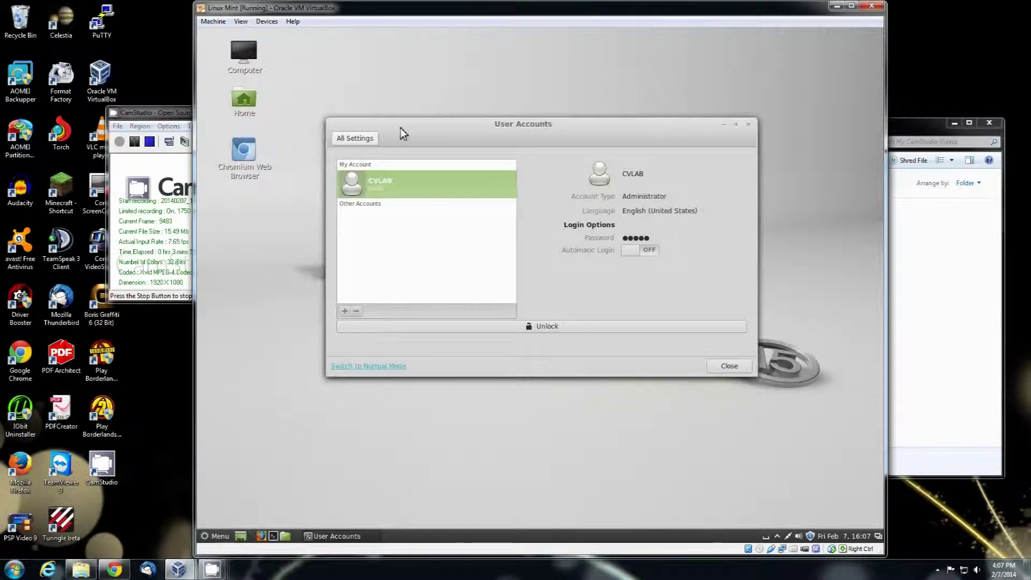
pyautogui.click(359, 141)
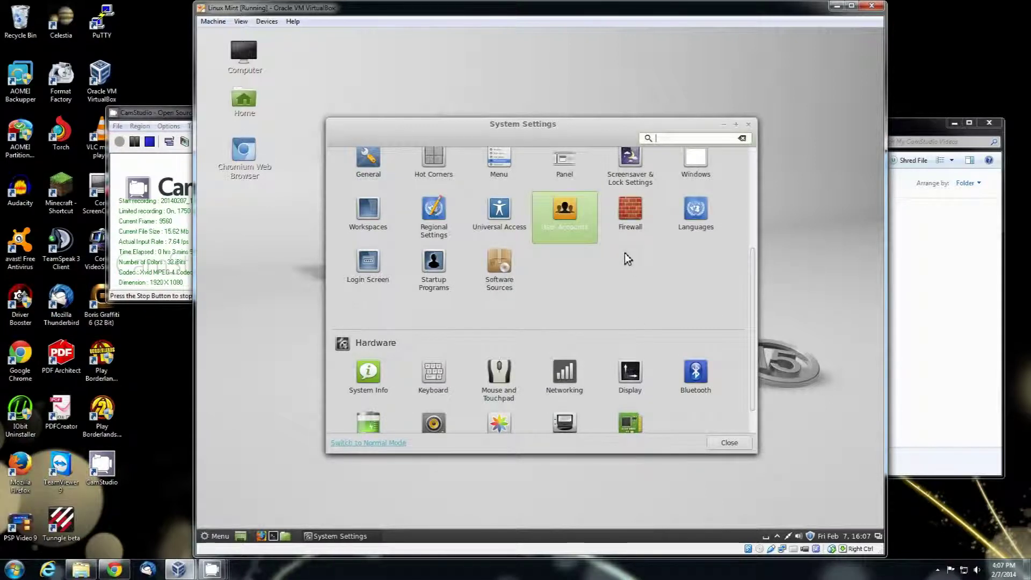
# Step: Turn off the screen lock in Screensaver & Lock Settings and return to all settings
pyautogui.scroll(3, 625, 259)
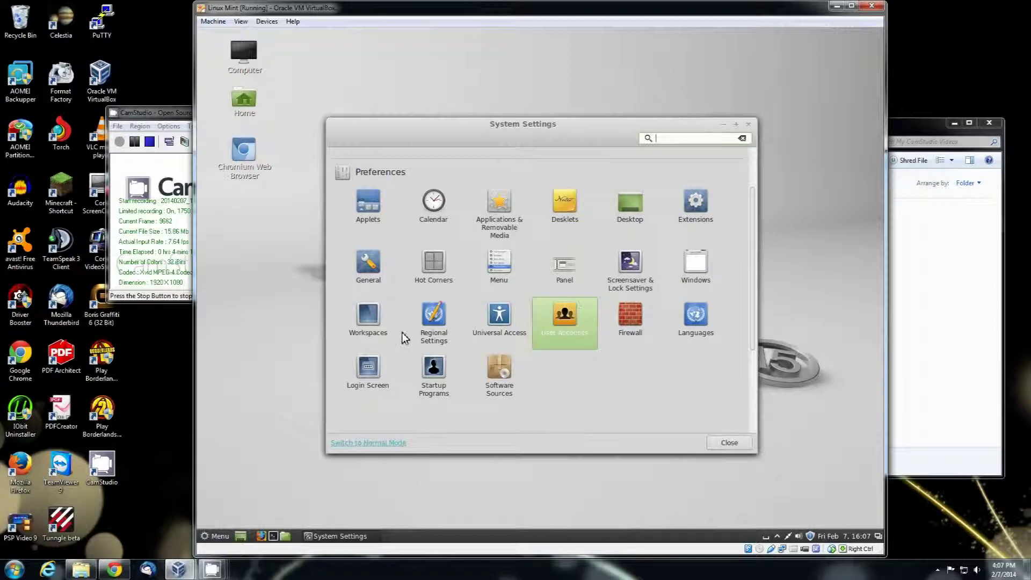
pyautogui.click(629, 267)
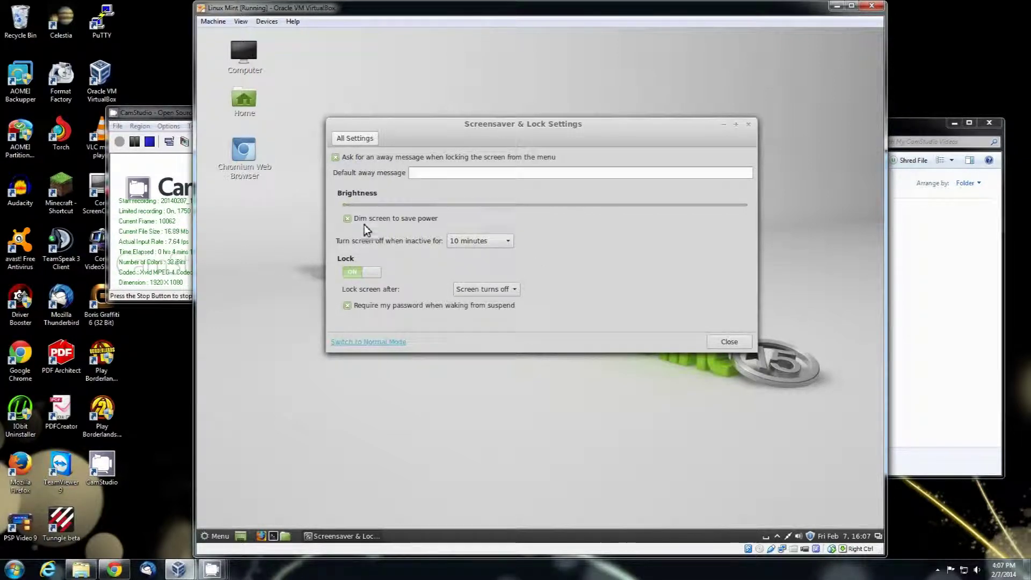
pyautogui.click(366, 271)
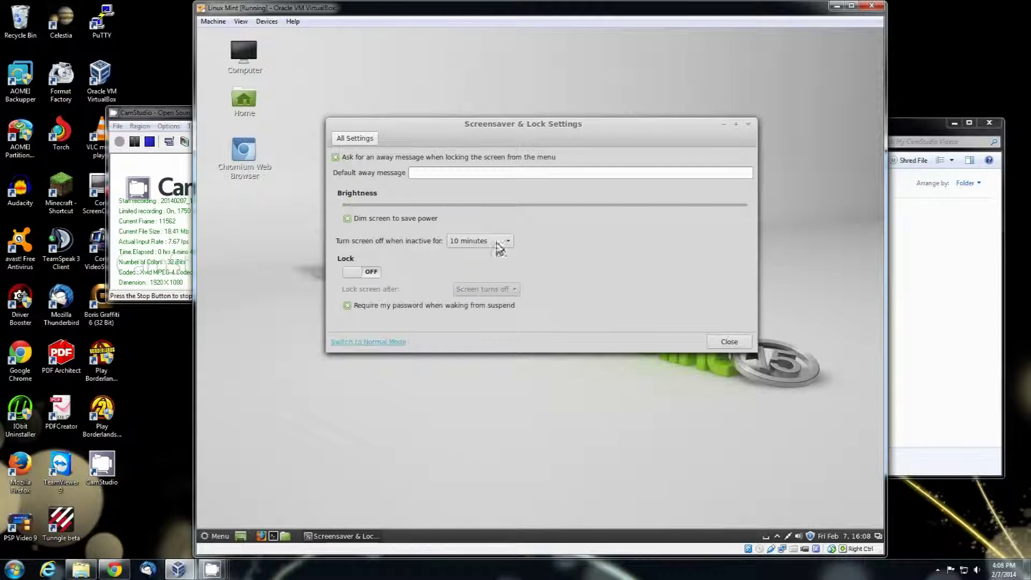
pyautogui.click(356, 139)
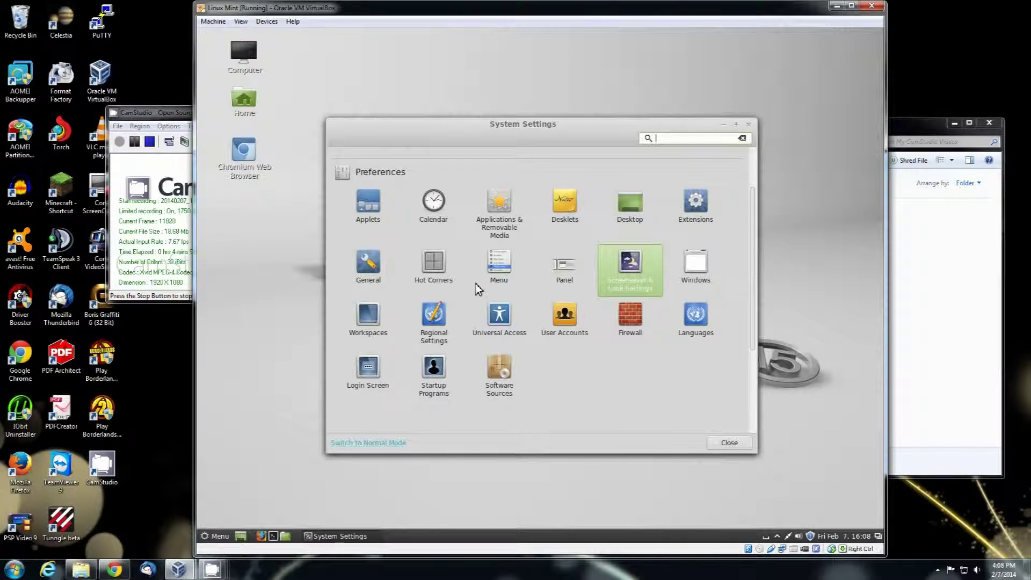
# Step: In Hot Corners, set the top-right corner to Expo, disable the top-left corner, and return to all settings
pyautogui.click(437, 269)
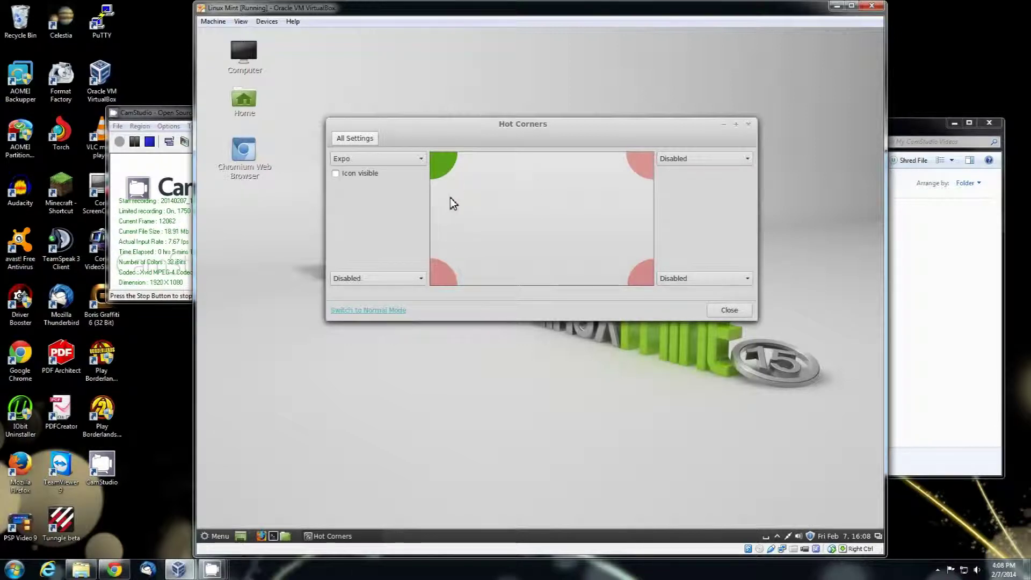
pyautogui.click(740, 163)
pyautogui.click(720, 176)
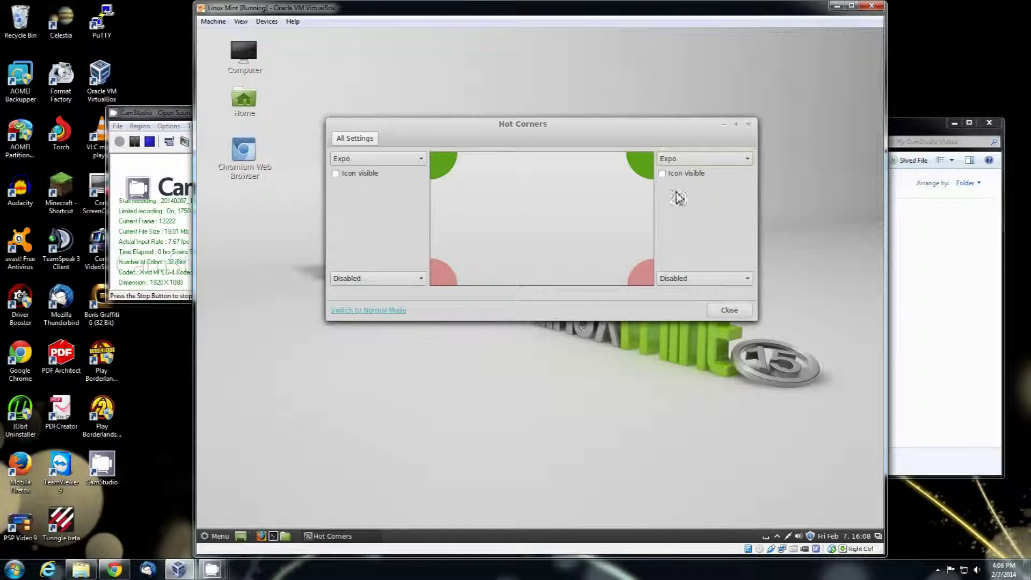
pyautogui.click(396, 160)
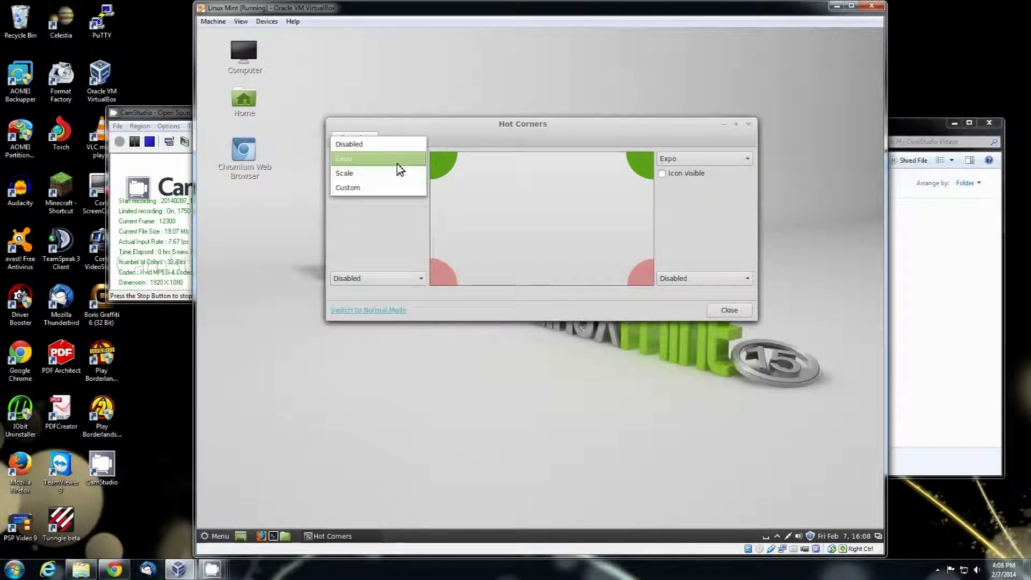
pyautogui.click(376, 144)
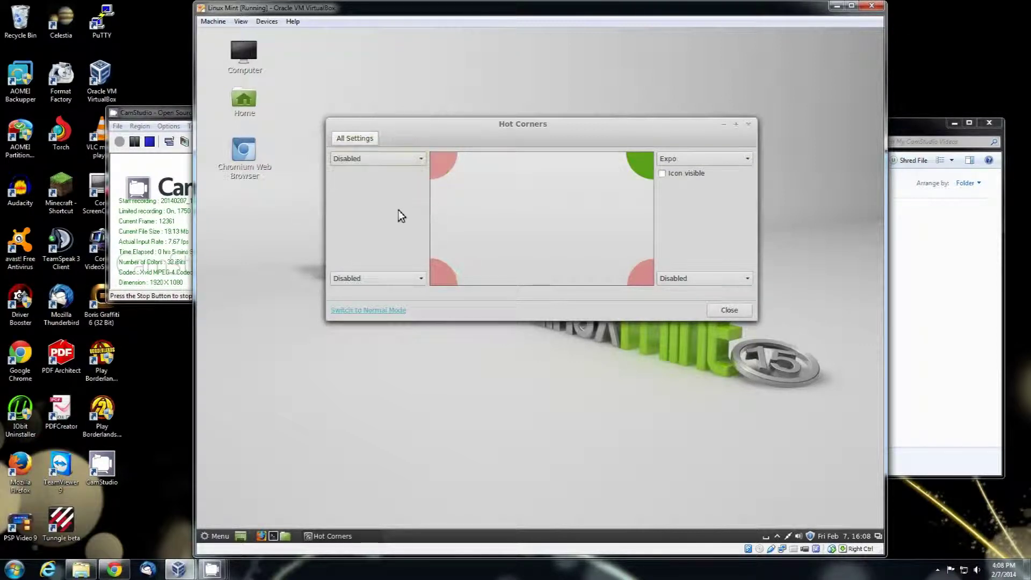
pyautogui.click(355, 136)
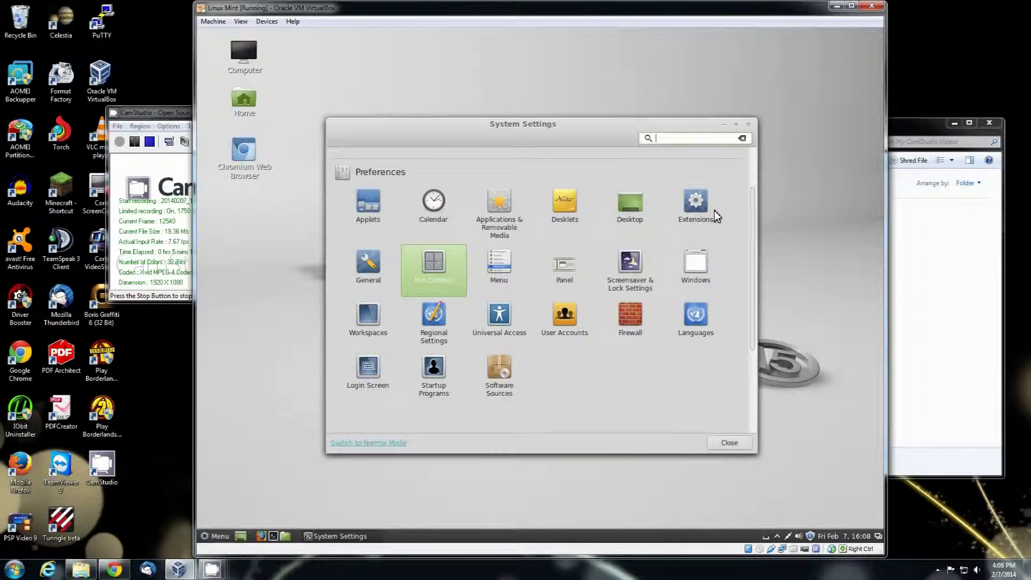
# Step: Enable the trash, mounted volumes and network servers icons in the Desktop settings and return to all settings
pyautogui.click(631, 205)
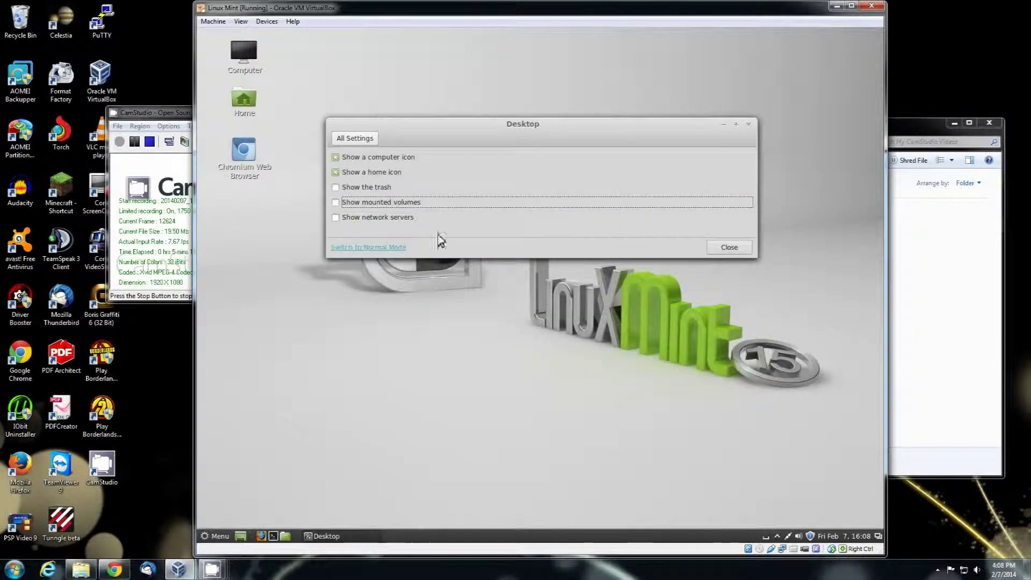
pyautogui.click(336, 188)
pyautogui.click(335, 203)
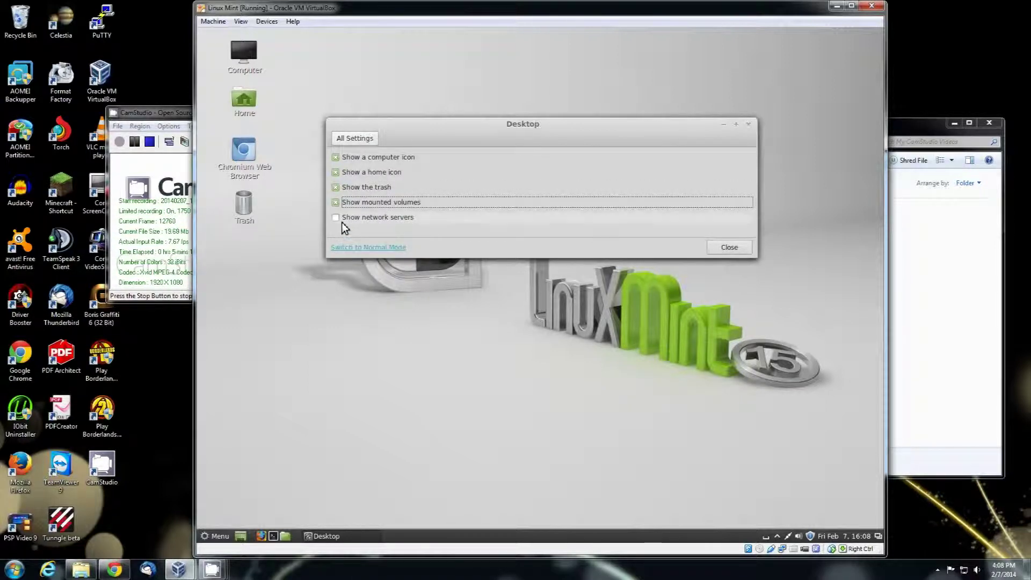
pyautogui.click(336, 219)
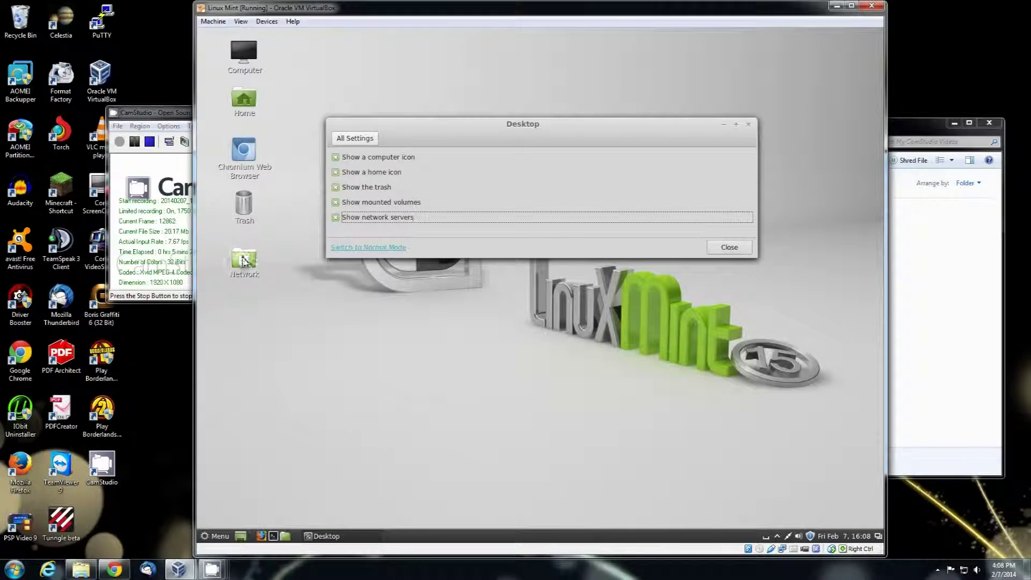
pyautogui.click(354, 138)
# Step: View the installed and online lists in Themes, cancelling the theme cache refresh, and return to all settings
pyautogui.scroll(3, 671, 279)
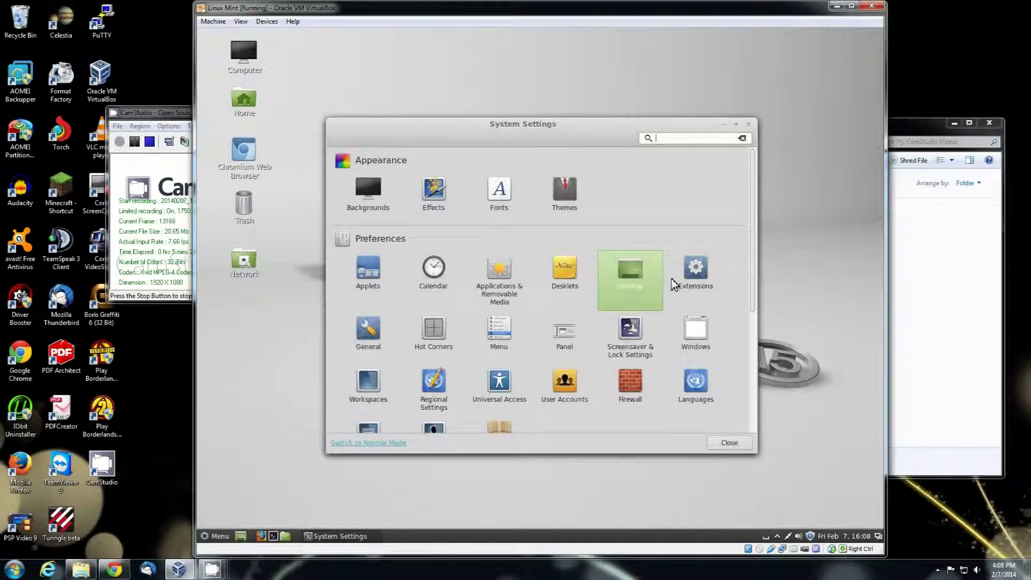
pyautogui.click(564, 194)
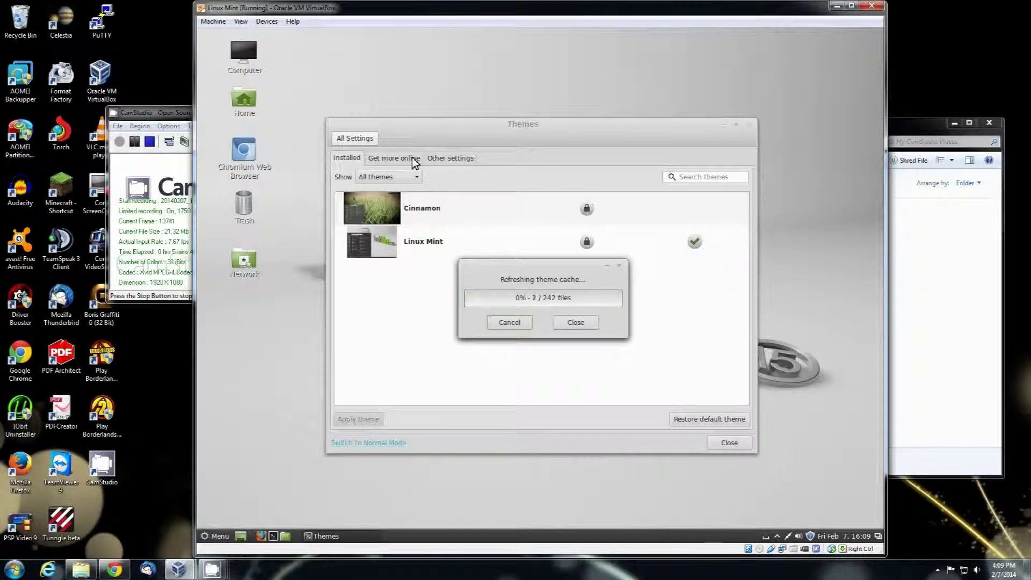
pyautogui.click(509, 323)
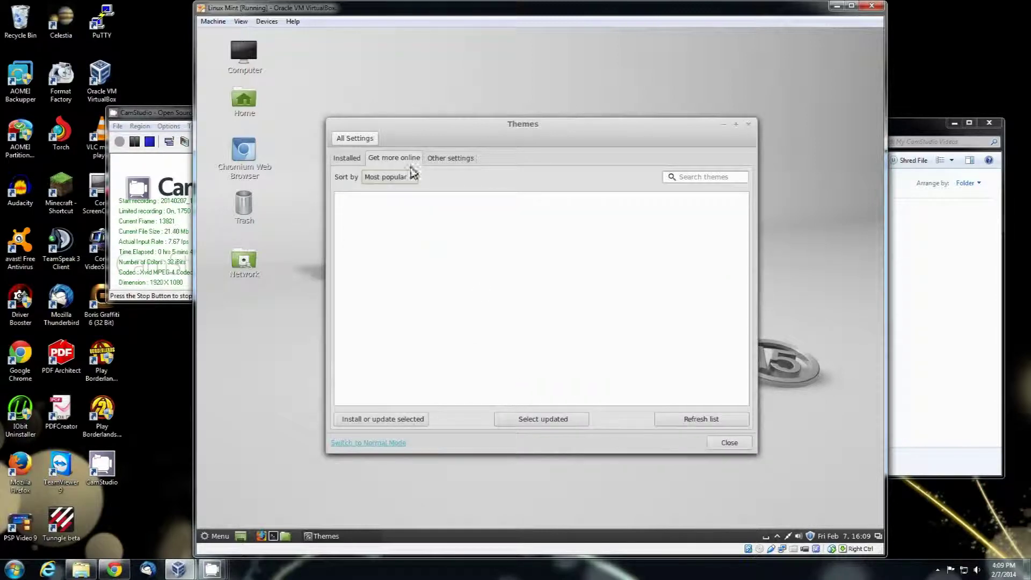
pyautogui.click(348, 158)
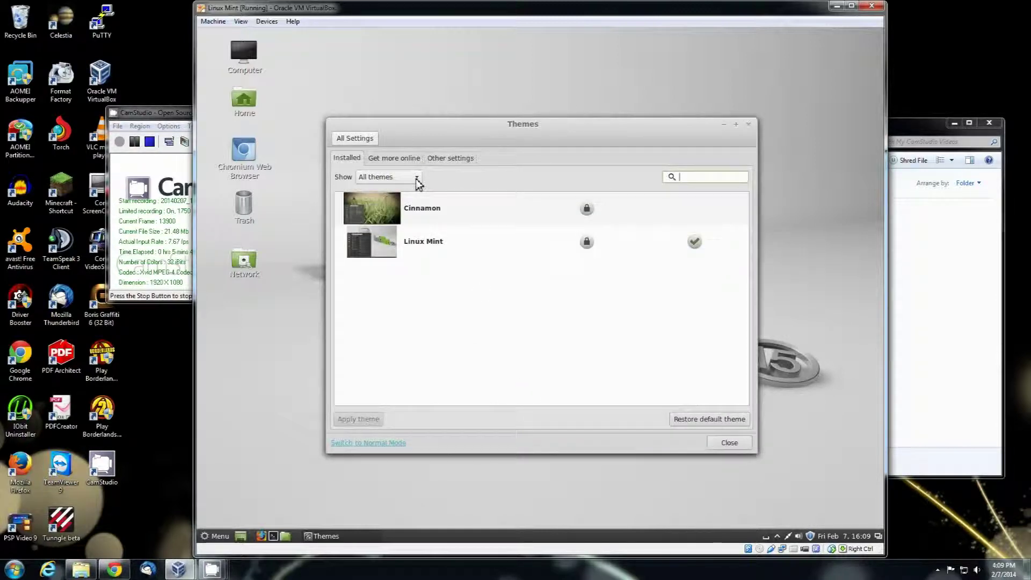
pyautogui.click(355, 138)
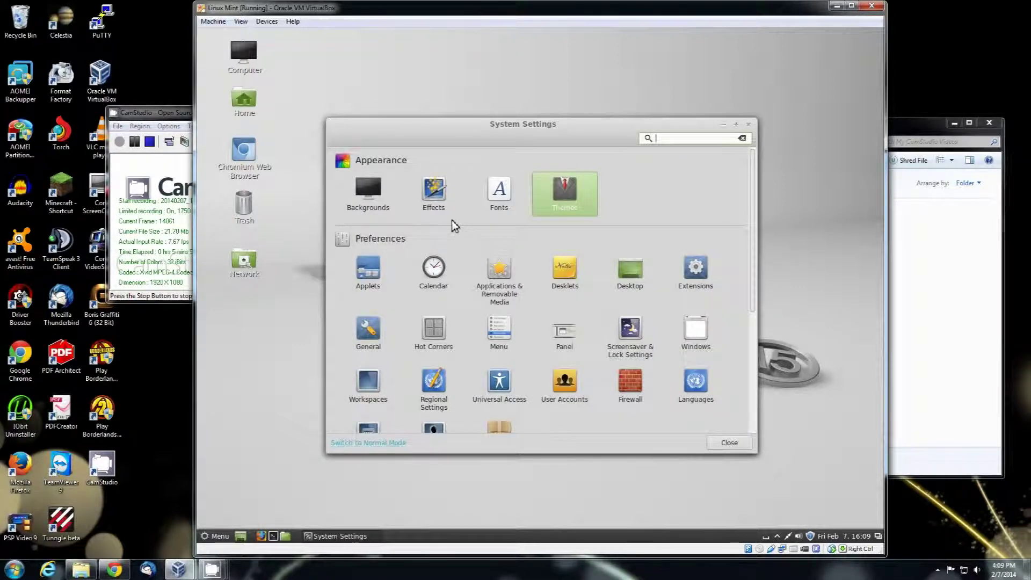
# Step: Browse the available wallpapers in Backgrounds and close the settings window
pyautogui.click(378, 199)
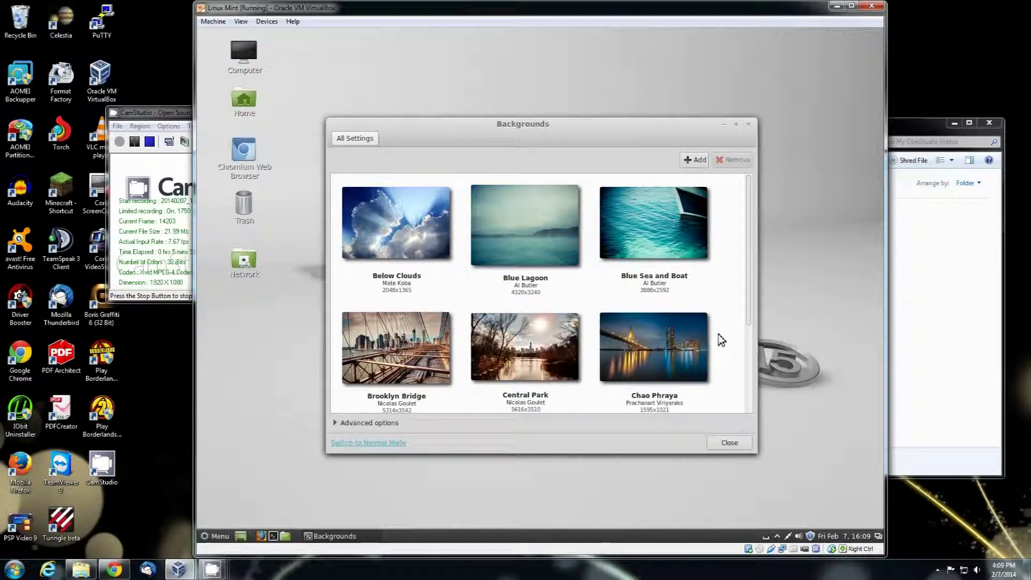
pyautogui.scroll(-3, 749, 253)
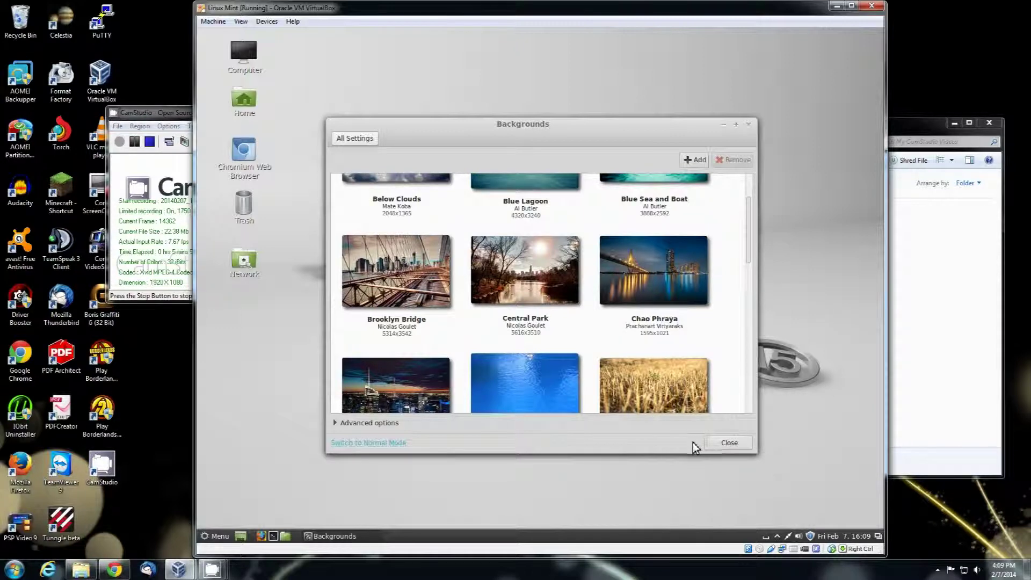
pyautogui.click(719, 443)
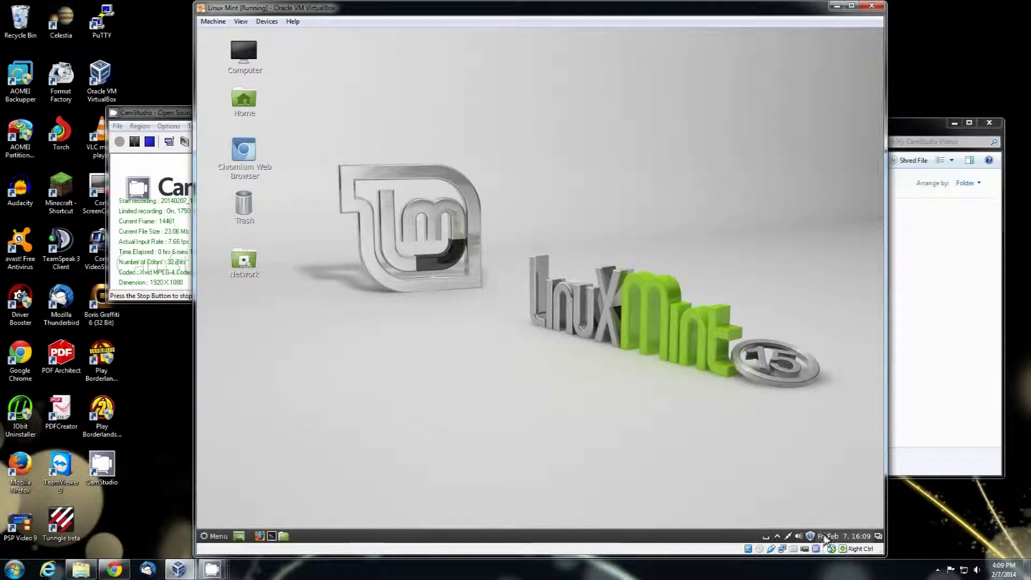